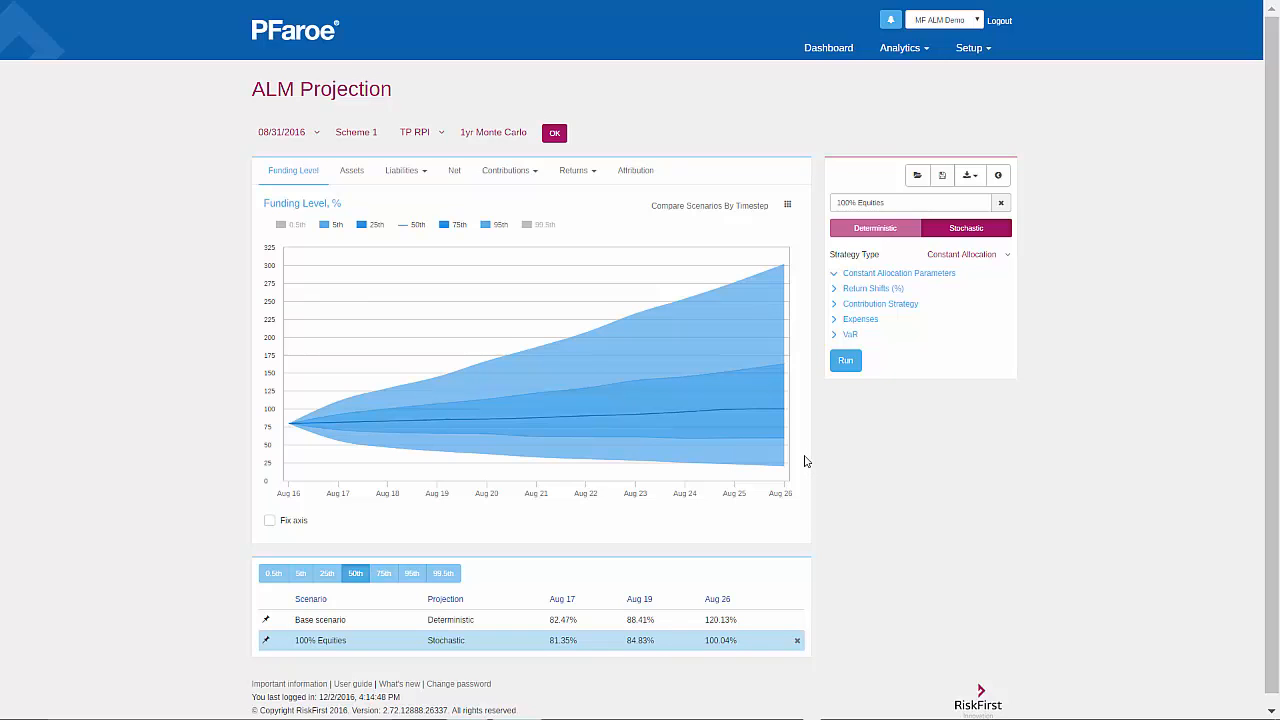
Change the stochastic scenario's strategy type to Funding Level Trigger and open its trigger settings
{"action": "mouse_move", "coordinate": [792, 458]}
{"action": "scroll", "coordinate": [926, 514], "scroll_direction": "down", "scroll_amount": 1}
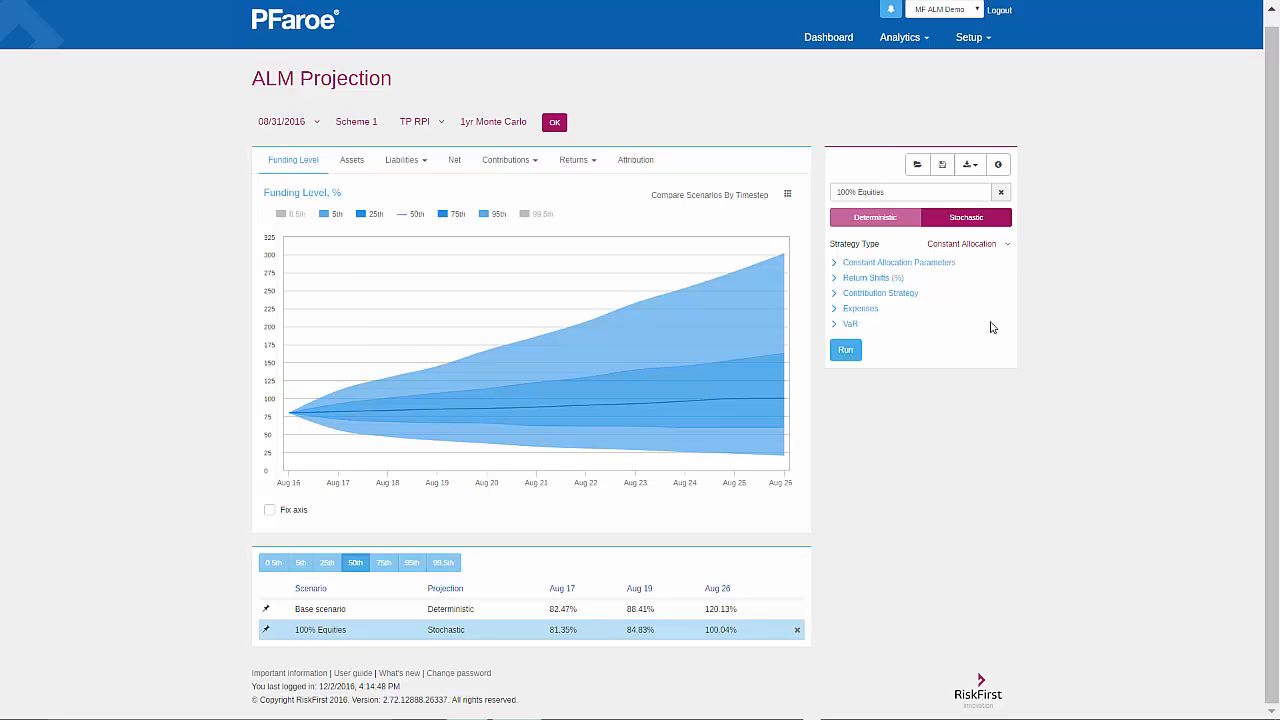
{"action": "left_click", "coordinate": [967, 246]}
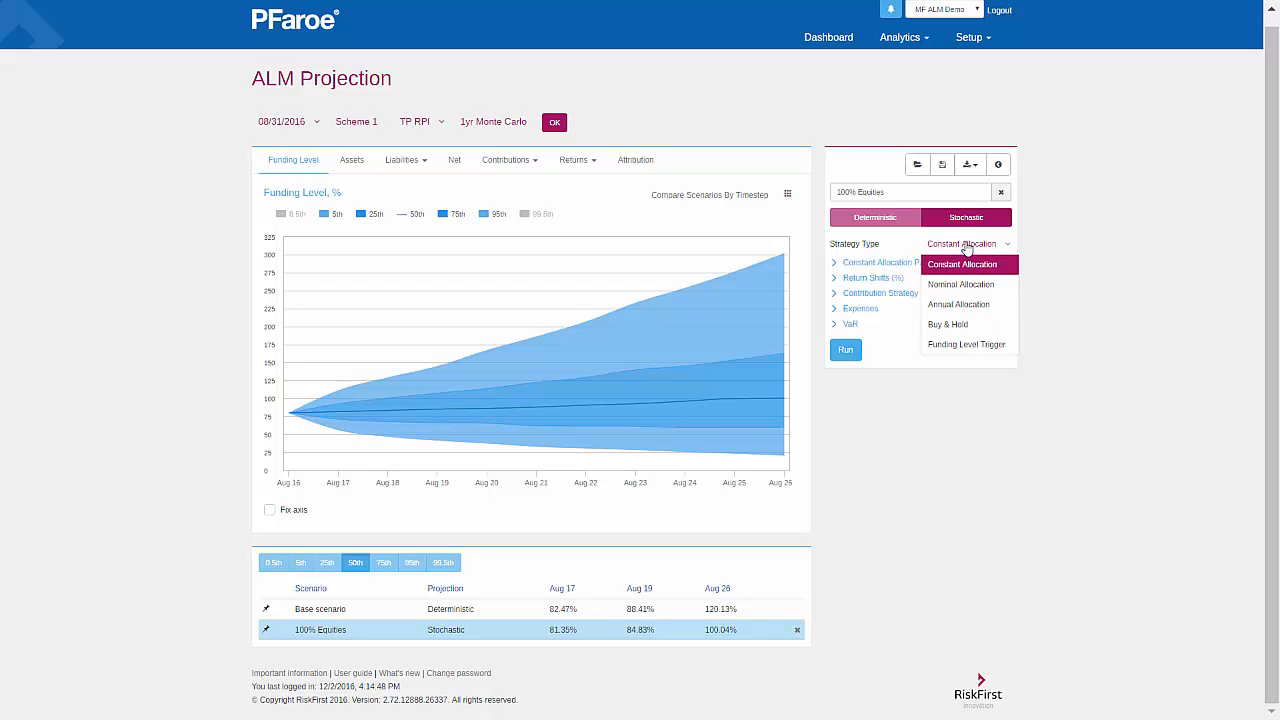
{"action": "left_click", "coordinate": [957, 346]}
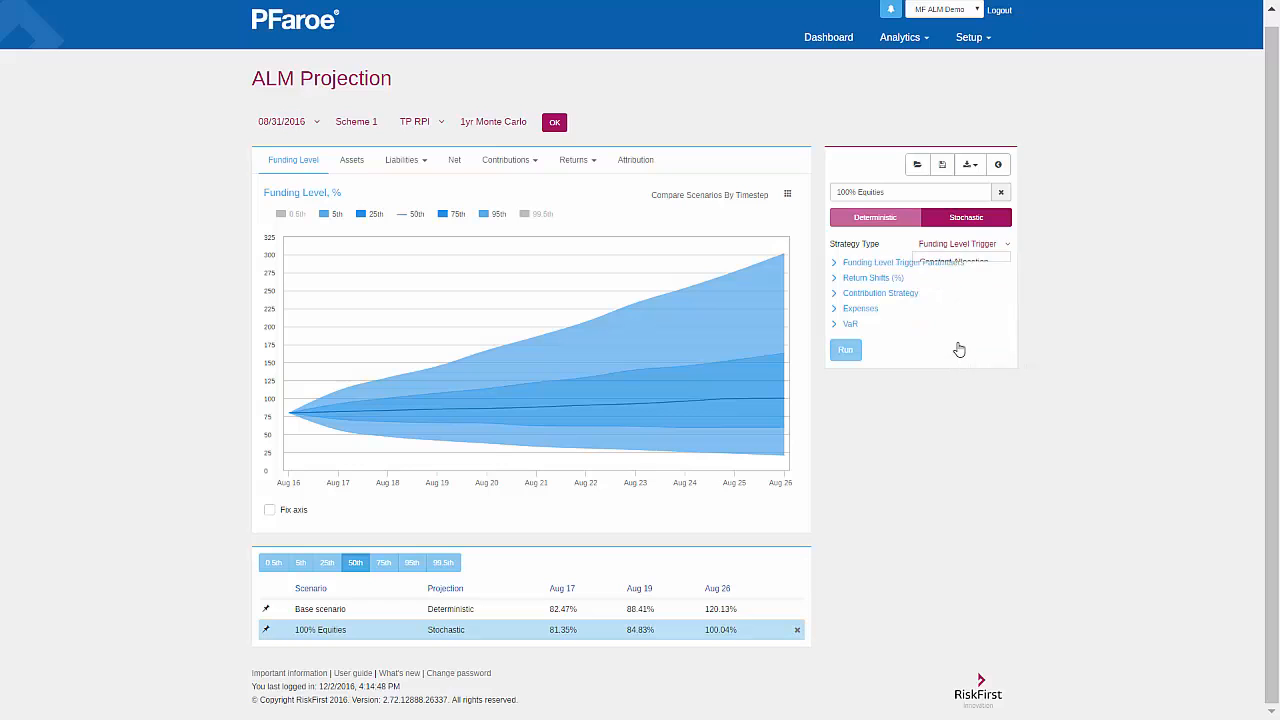
{"action": "left_click", "coordinate": [868, 264]}
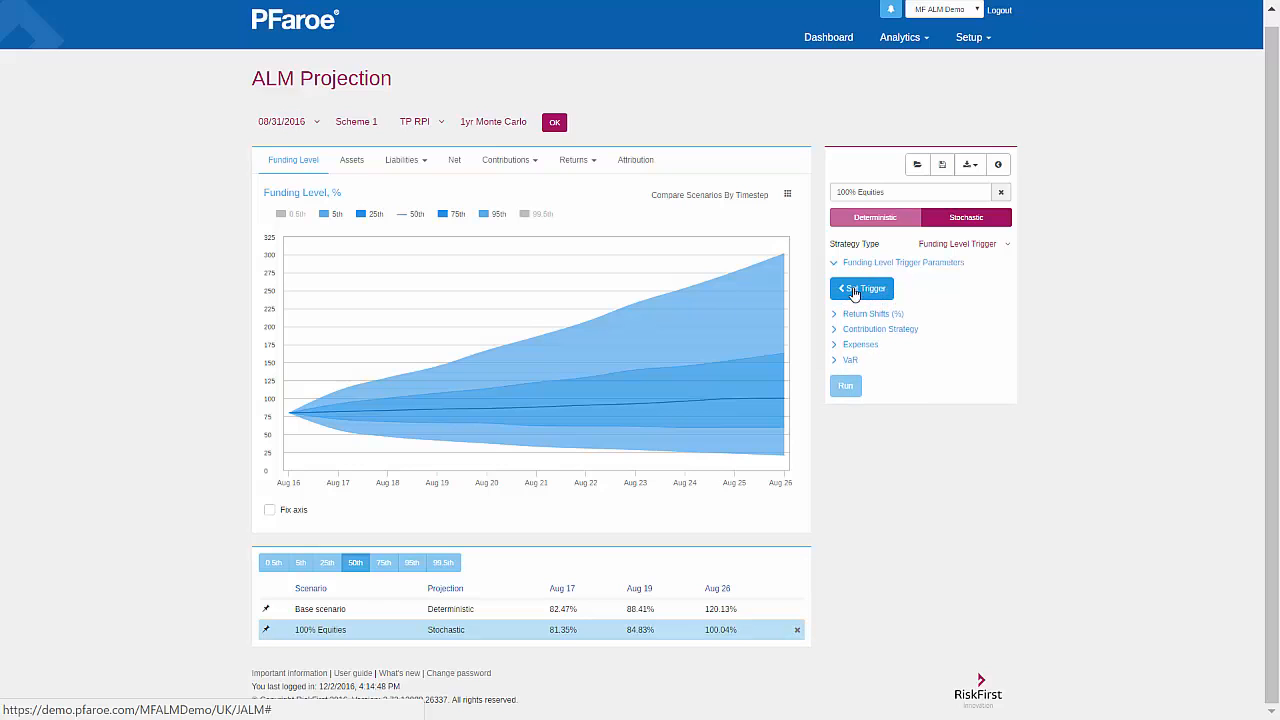
{"action": "left_click", "coordinate": [854, 291]}
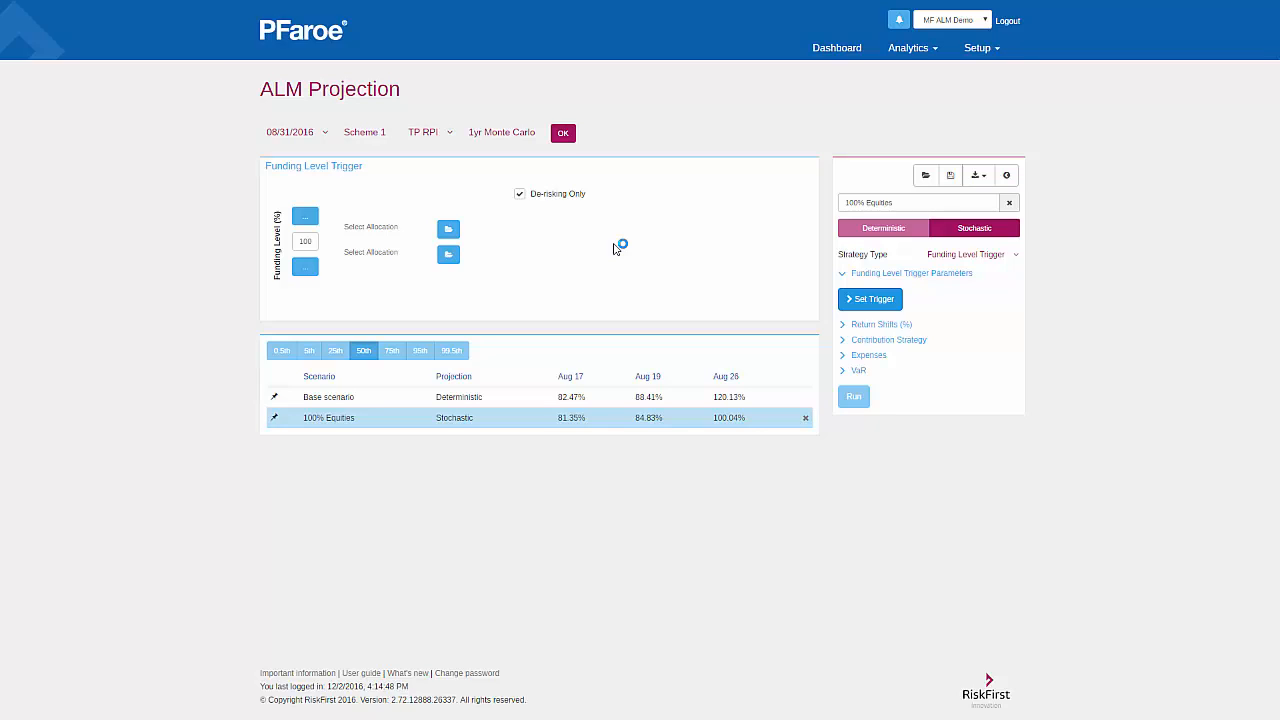
Set the first funding level trigger to 80% and add two more trigger levels after it
{"action": "left_click", "coordinate": [317, 240]}
{"action": "left_click_drag", "start_coordinate": [311, 240], "coordinate": [296, 240]}
{"action": "type", "text": "90"}
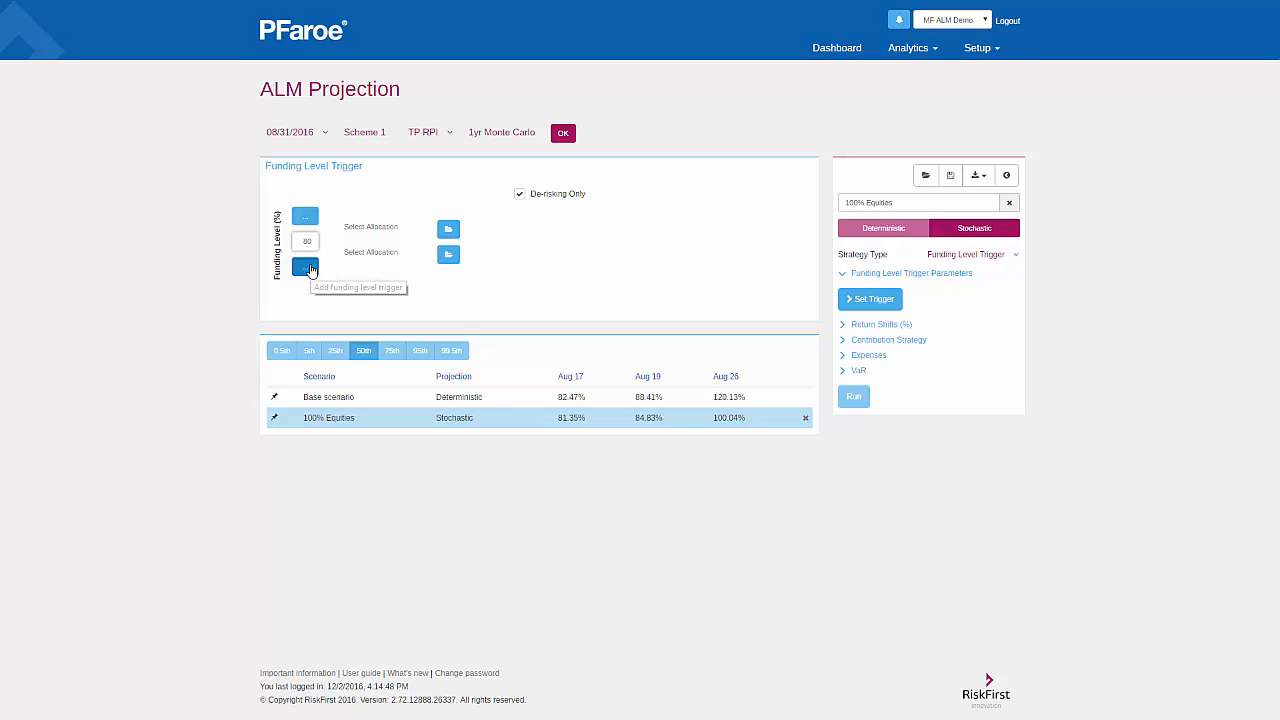
{"action": "left_click", "coordinate": [305, 267]}
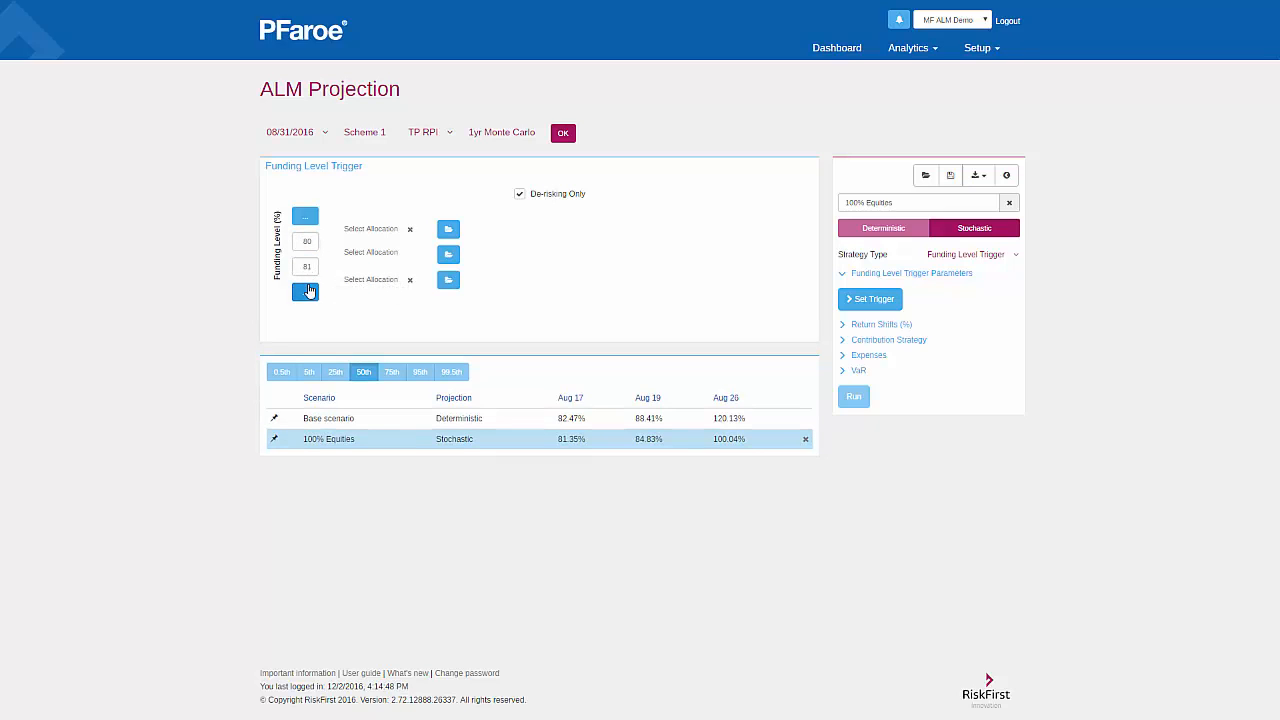
{"action": "left_click", "coordinate": [305, 291]}
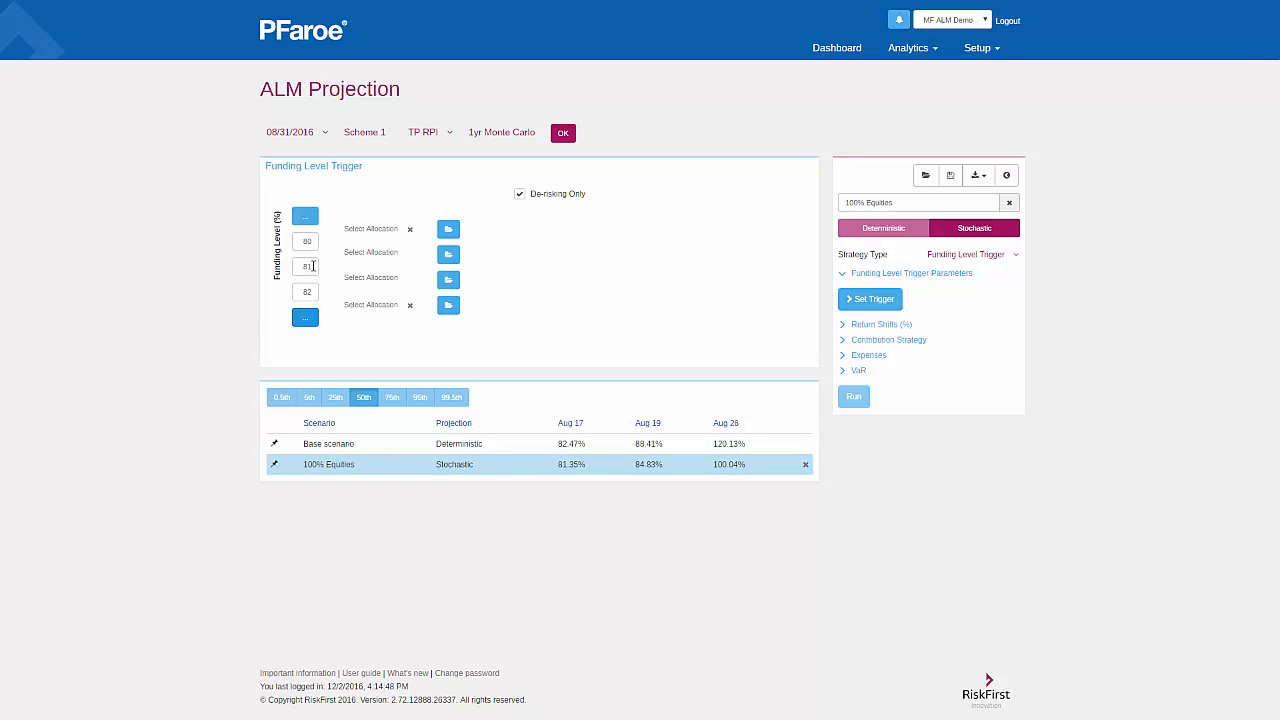
Set the second and third funding level triggers to 82% and 84%, and add a fourth at 86%
{"action": "left_click_drag", "start_coordinate": [313, 266], "coordinate": [296, 267]}
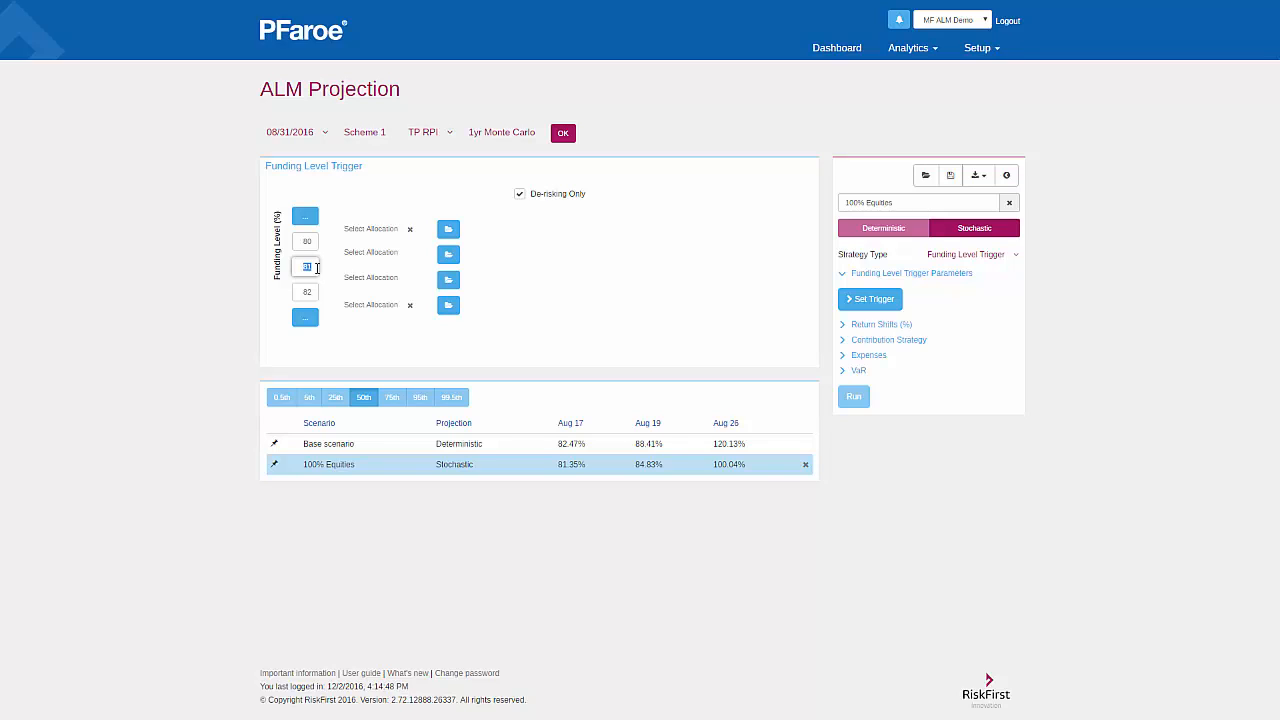
{"action": "type", "text": "83"}
{"action": "double_click", "coordinate": [305, 291]}
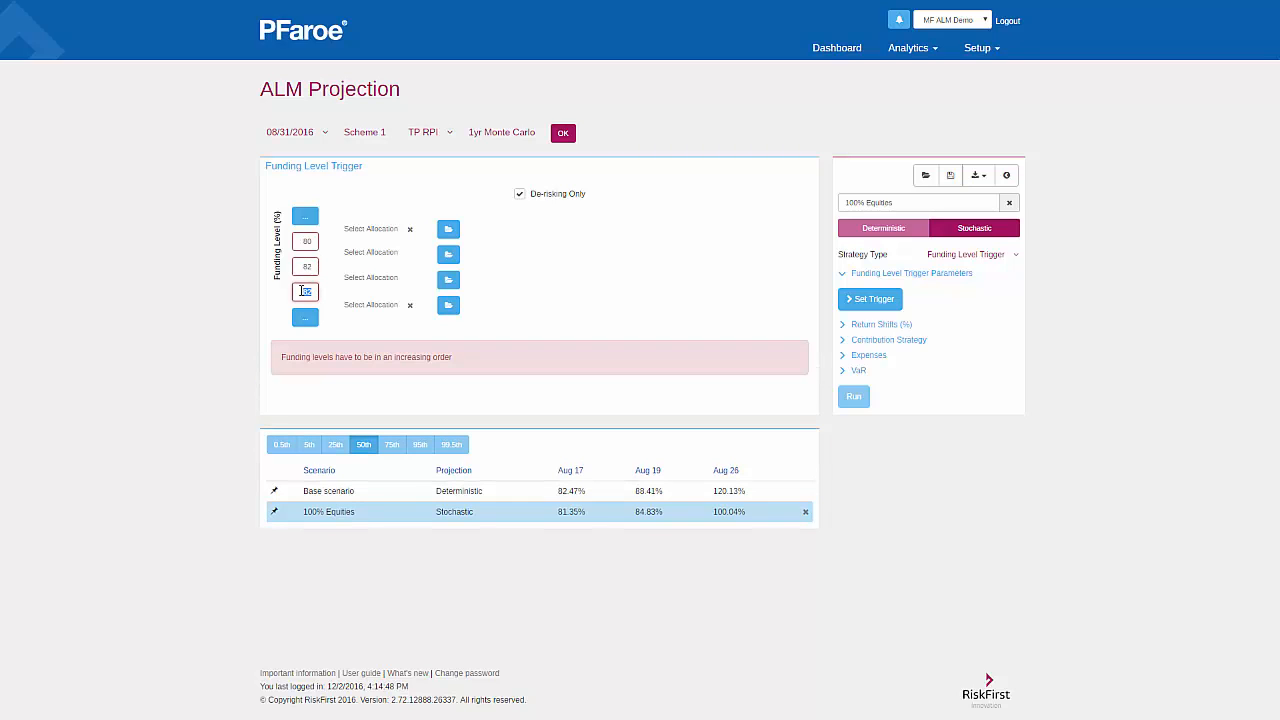
{"action": "type", "text": "8"}
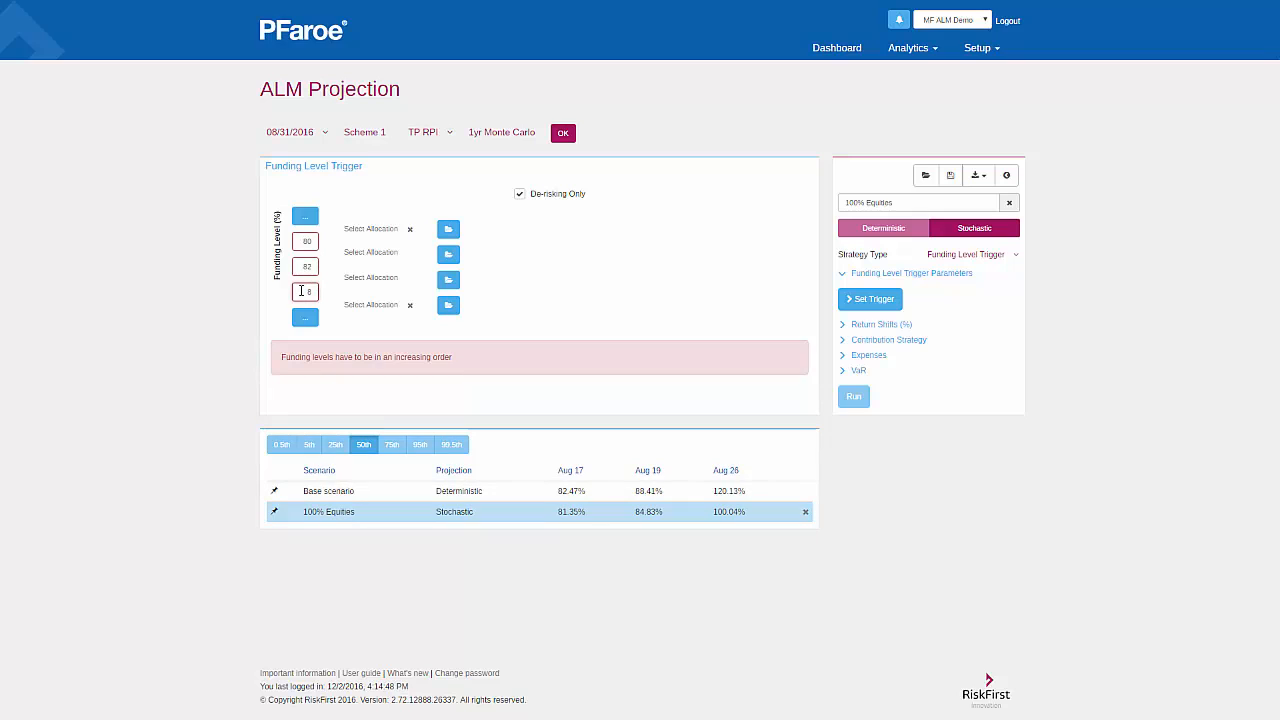
{"action": "type", "text": "4"}
{"action": "left_click", "coordinate": [310, 318]}
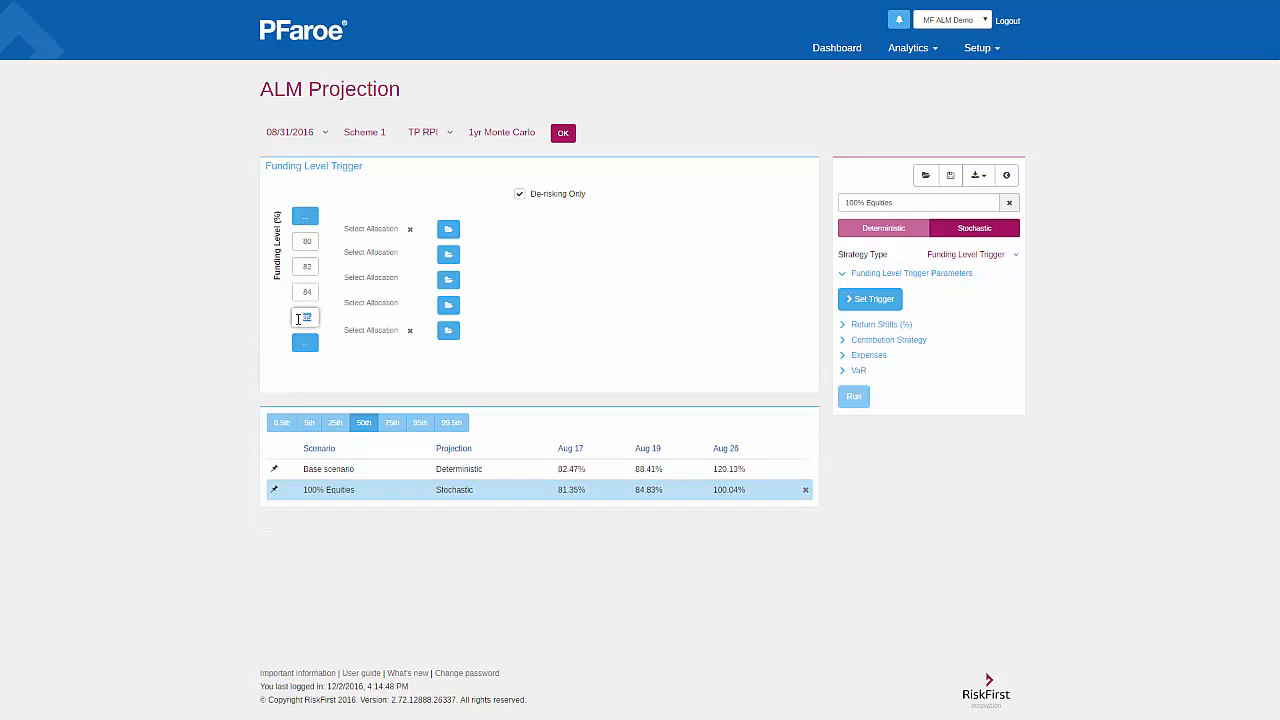
{"action": "type", "text": "90"}
Assign the saved allocations E100 ILG0, E90 ILG10 and E80 ILG20 to the first three funding level bands
{"action": "left_click", "coordinate": [450, 230]}
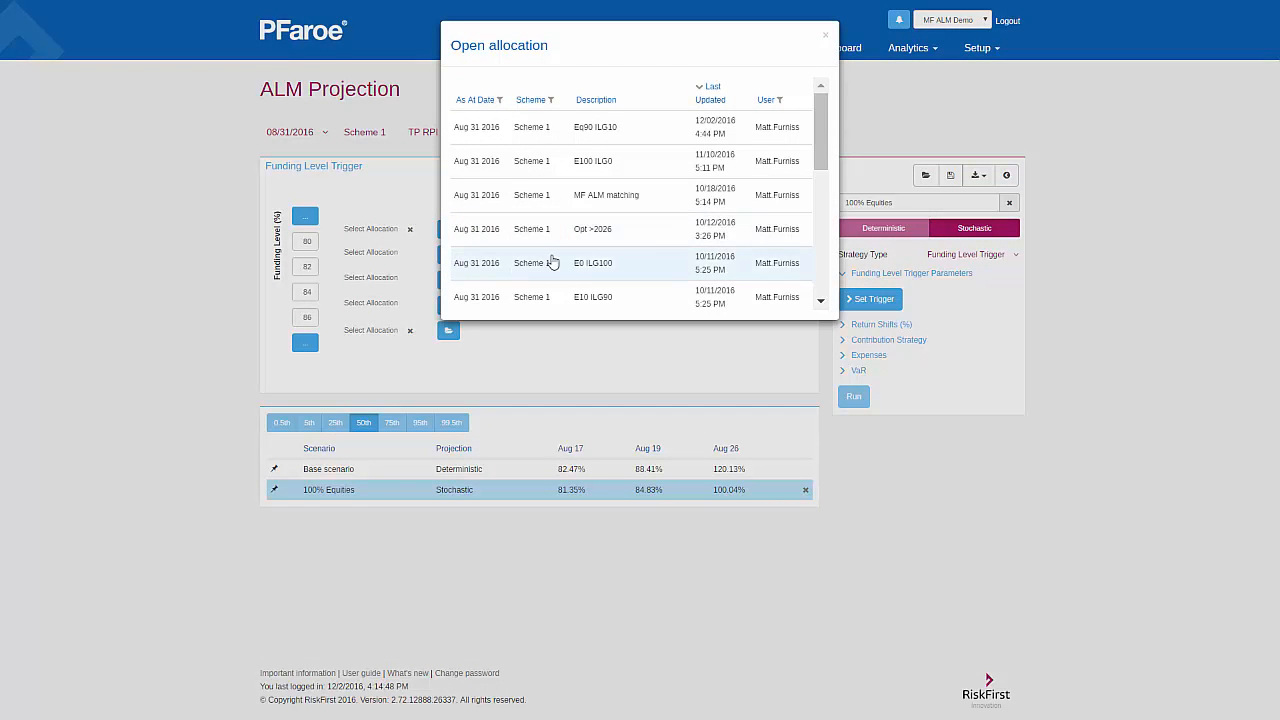
{"action": "left_click", "coordinate": [628, 164]}
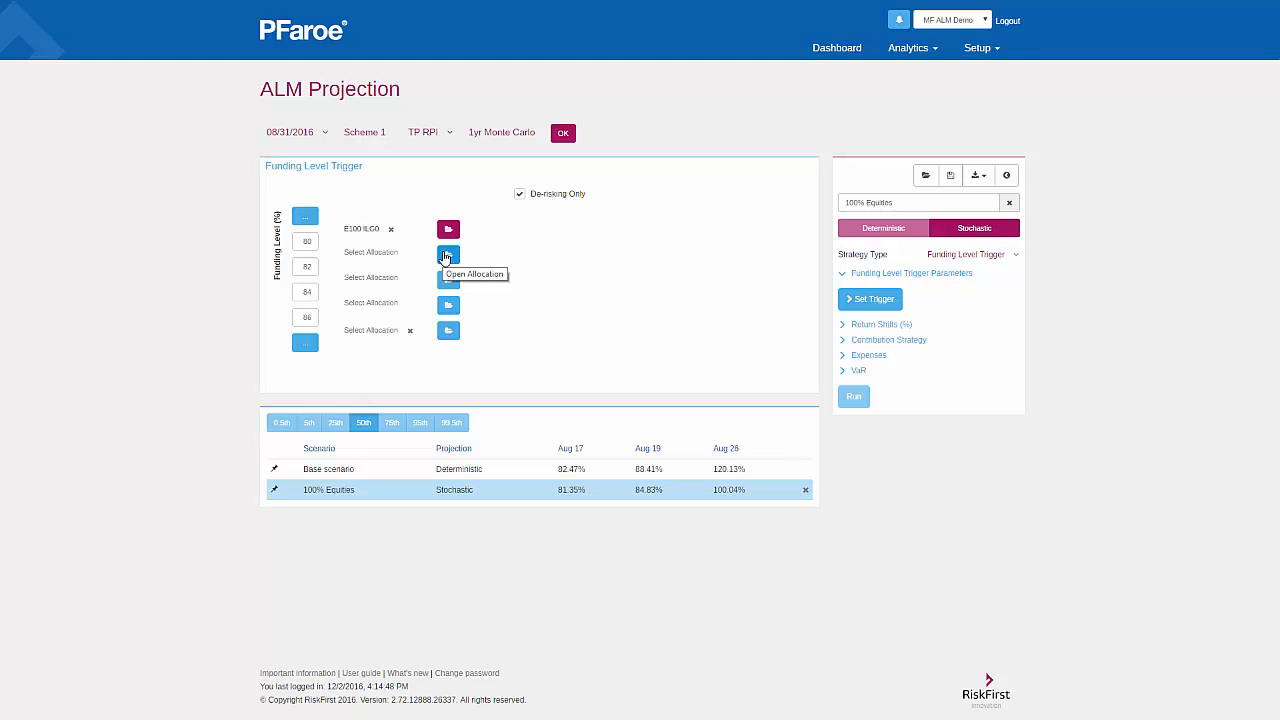
{"action": "left_click", "coordinate": [446, 256]}
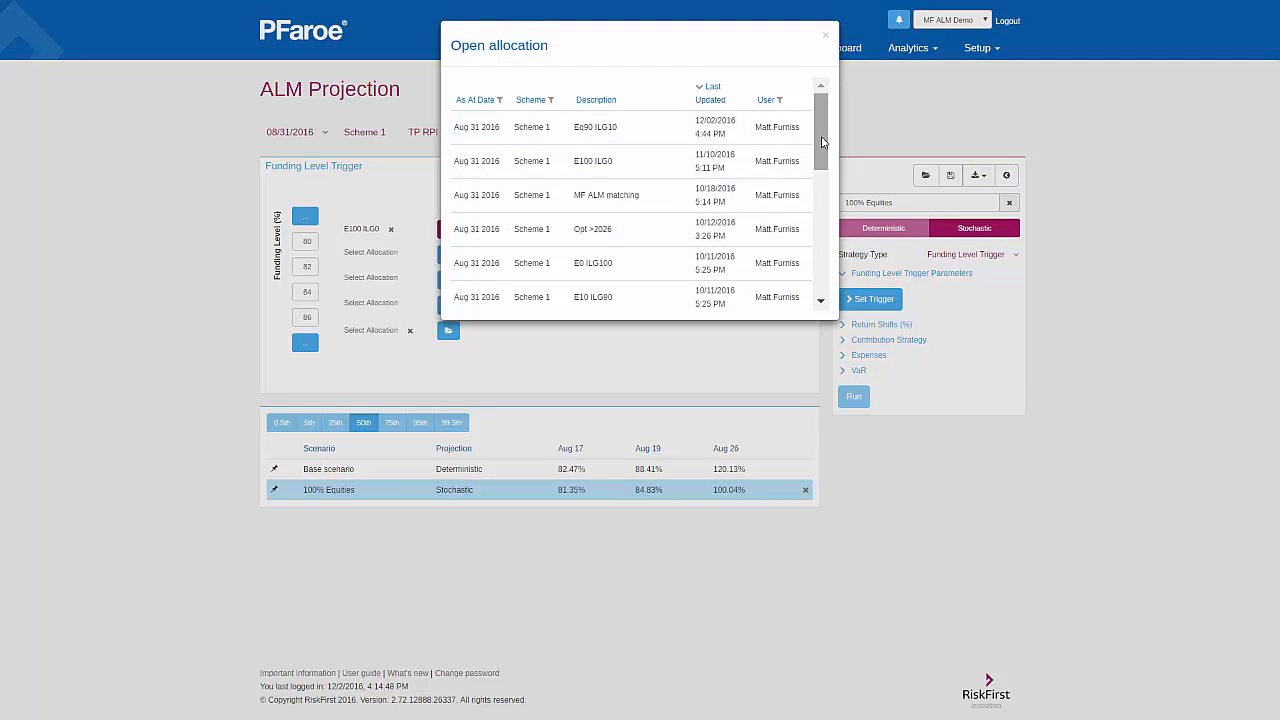
{"action": "left_click_drag", "start_coordinate": [822, 143], "coordinate": [822, 262]}
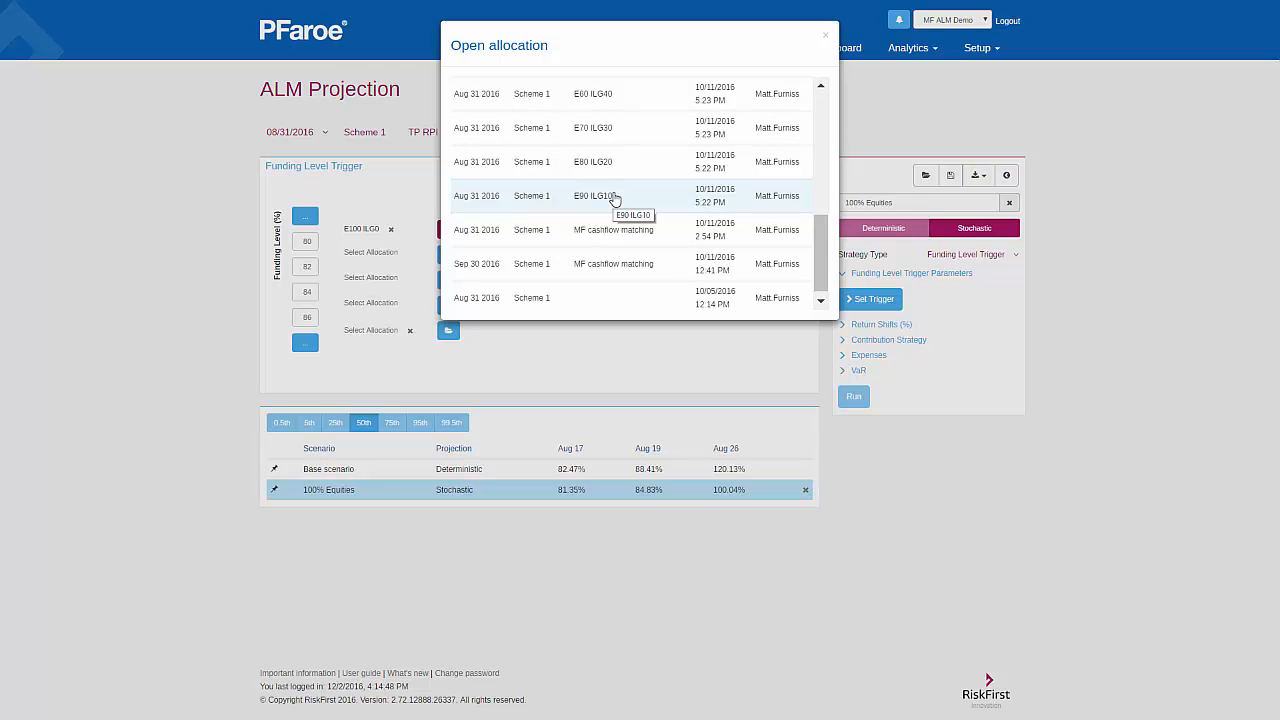
{"action": "left_click", "coordinate": [614, 197]}
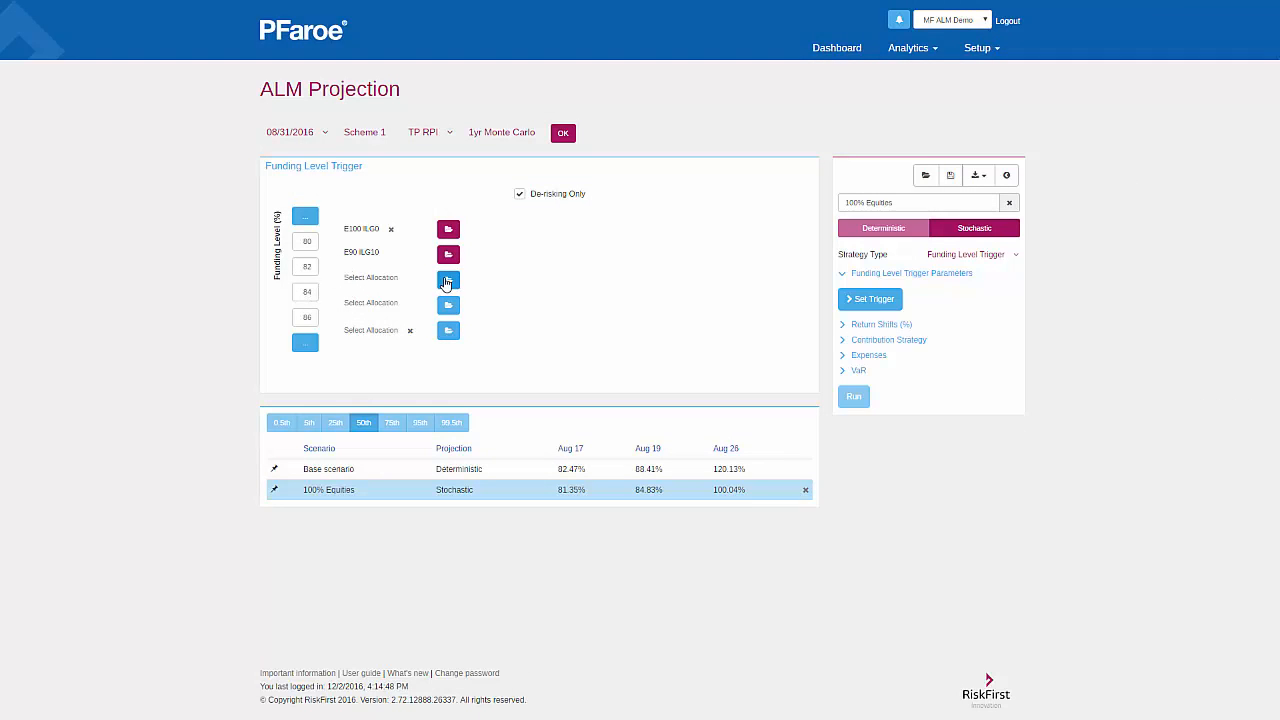
{"action": "left_click", "coordinate": [447, 281]}
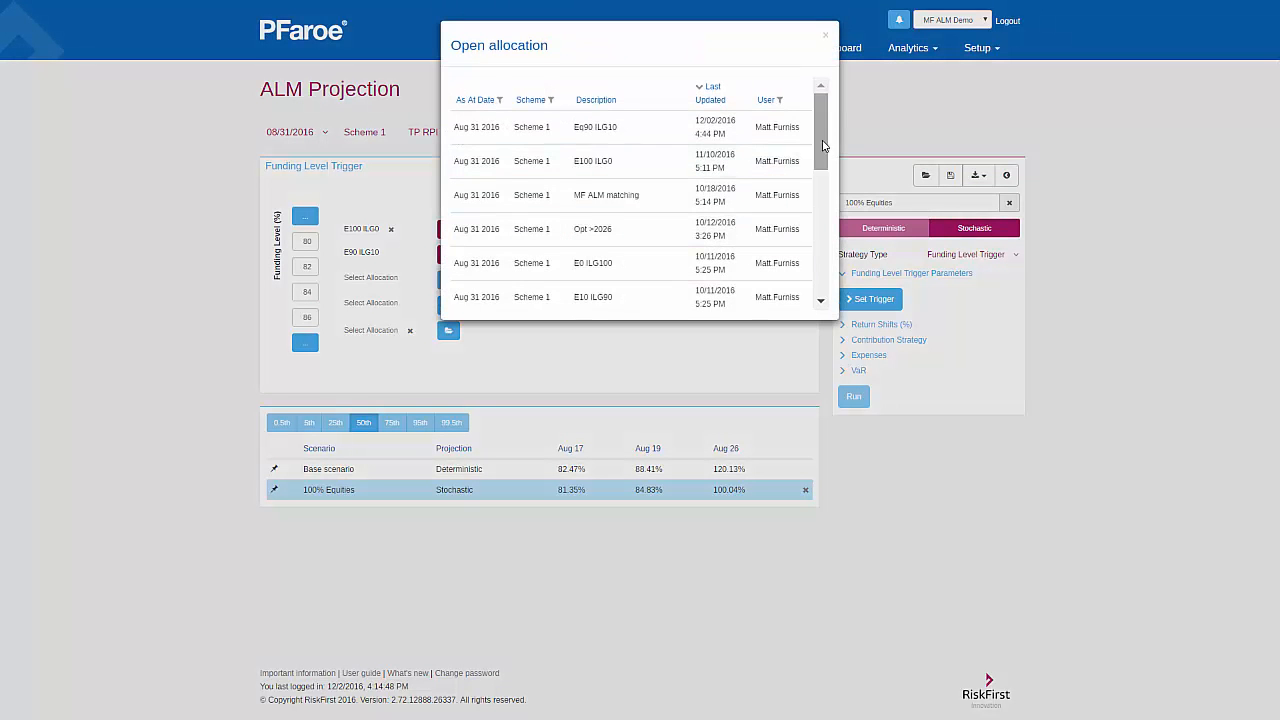
{"action": "scroll", "coordinate": [662, 203], "scroll_direction": "down", "scroll_amount": 5}
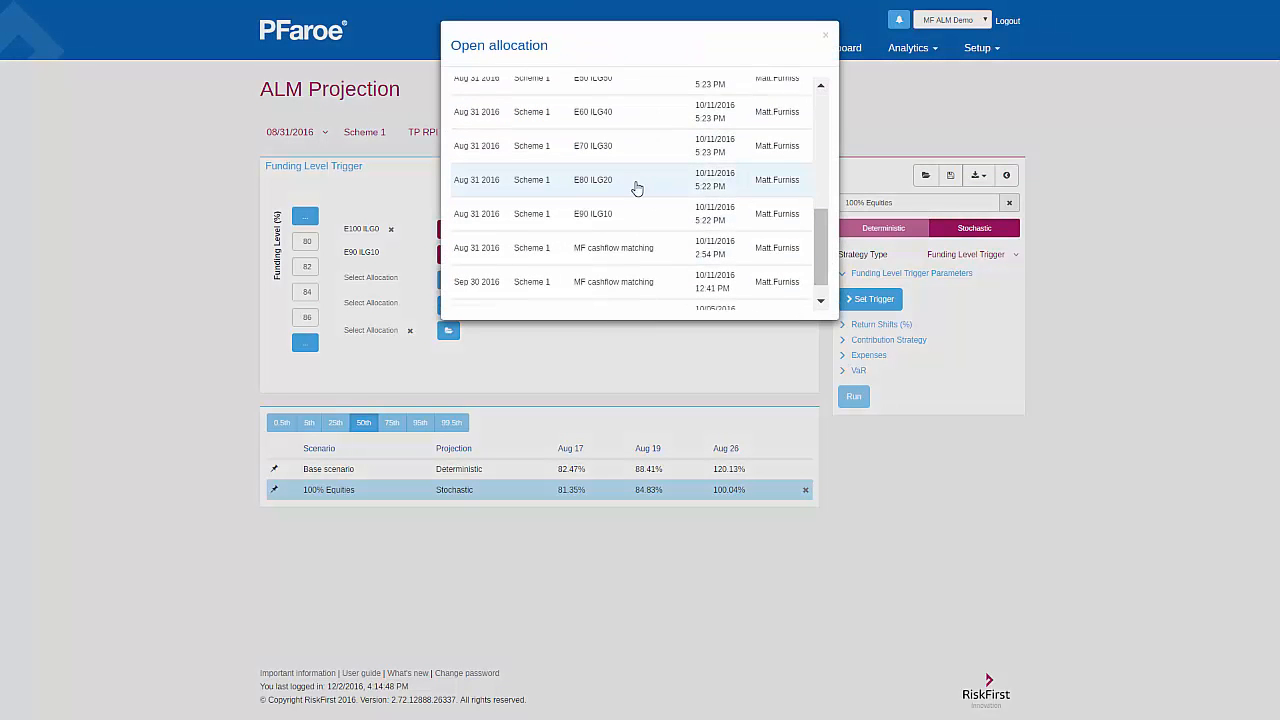
{"action": "left_click", "coordinate": [635, 188]}
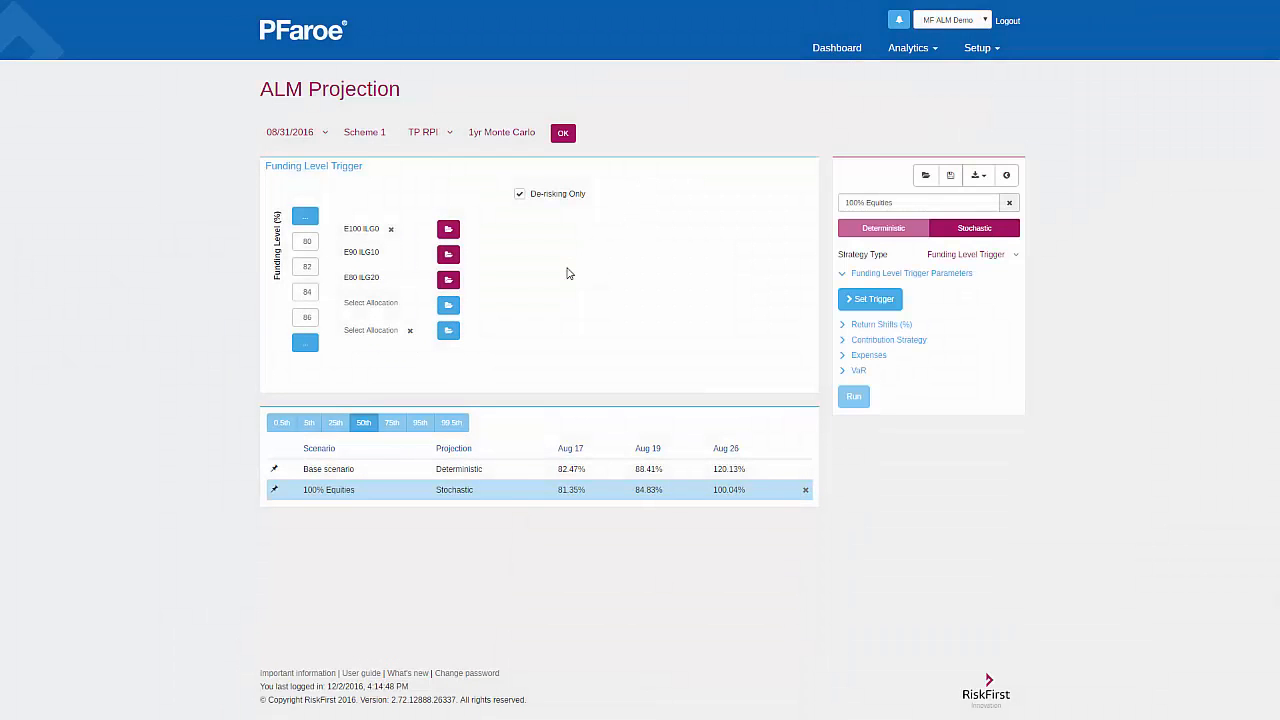
Load the saved scenario Triggers1, return to the funding level chart and run the projection
{"action": "left_click", "coordinate": [927, 176]}
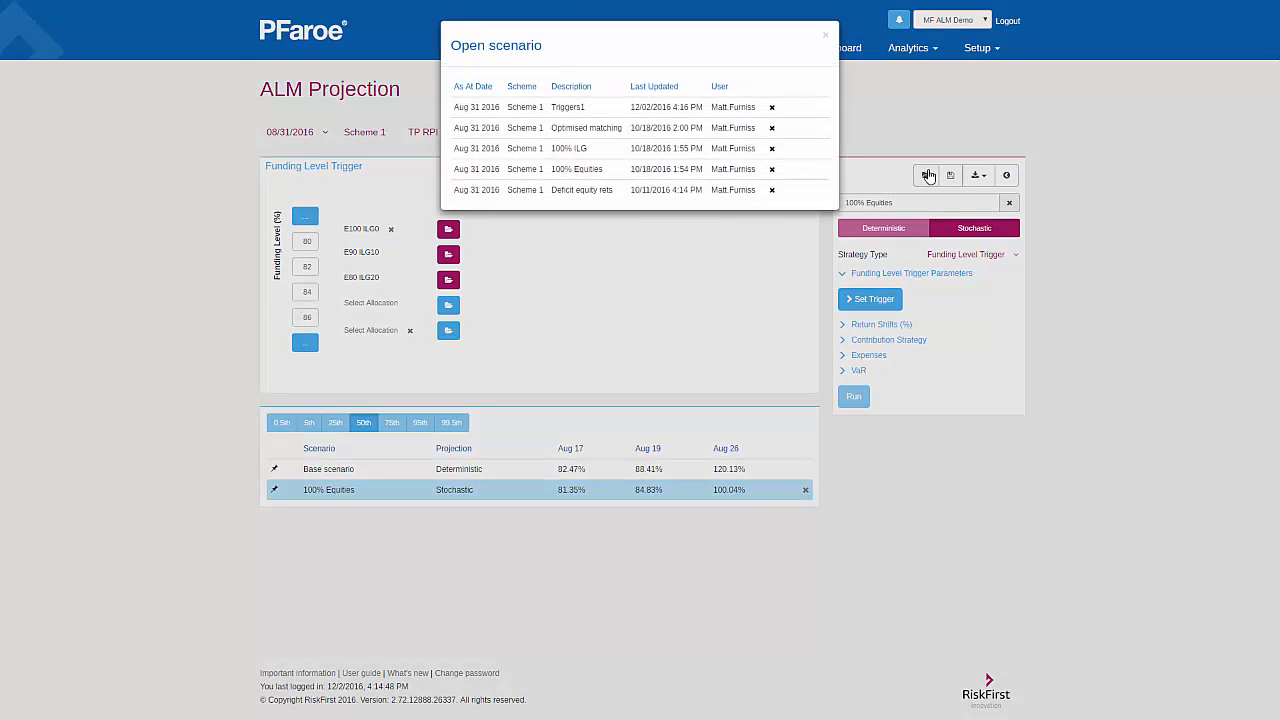
{"action": "left_click", "coordinate": [613, 107]}
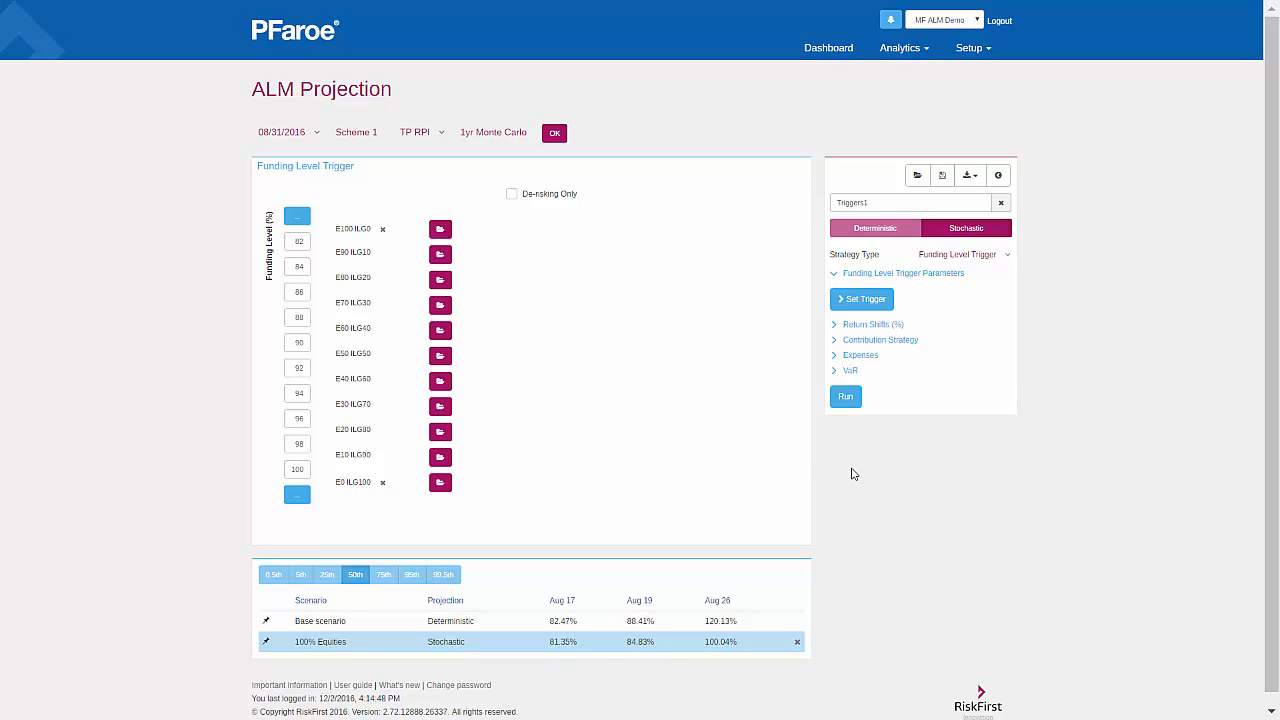
{"action": "left_click", "coordinate": [852, 300]}
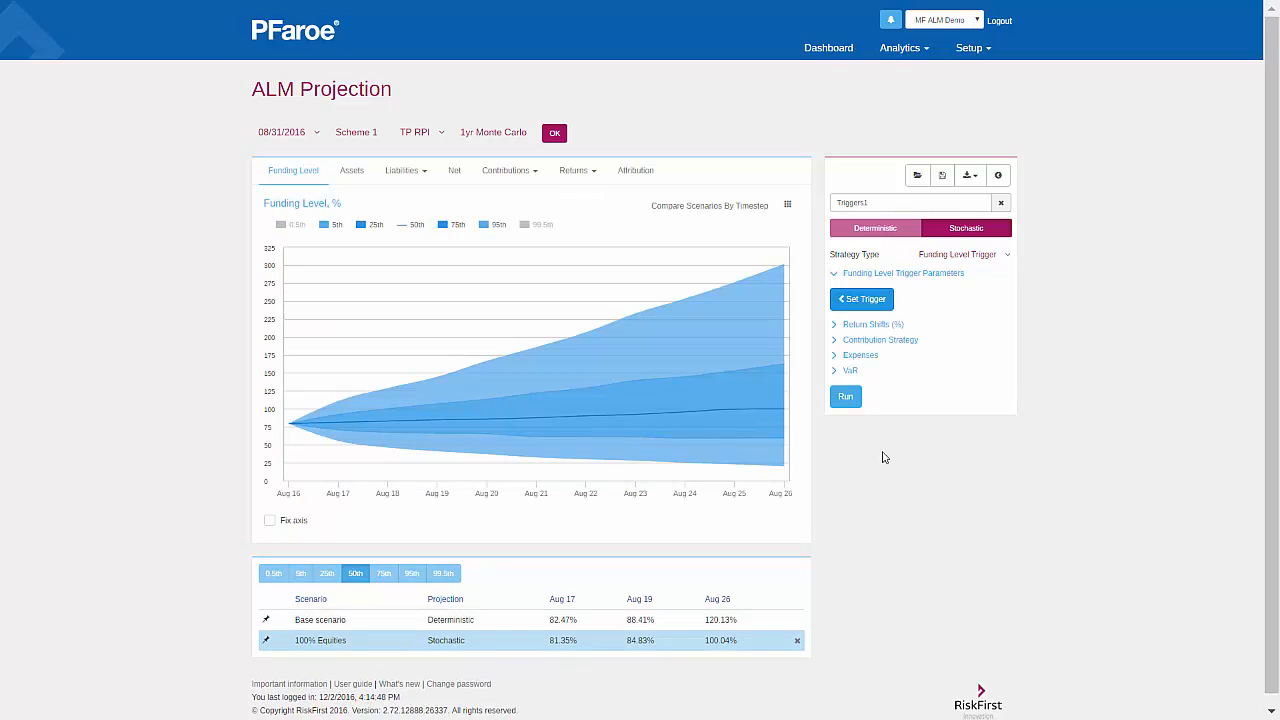
{"action": "left_click", "coordinate": [846, 398]}
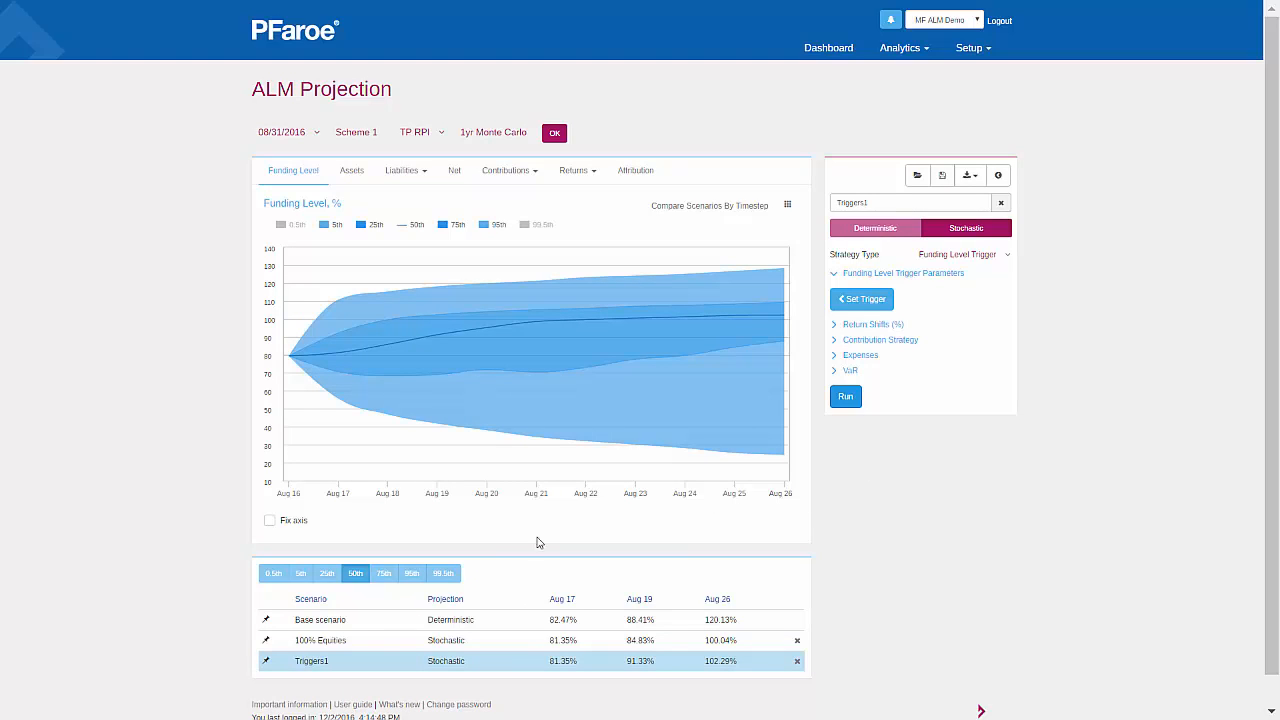
Pin the 100% Equities scenario to the chart as a comparison and hide its pinned 0.5th and 99.5th percentile lines
{"action": "left_click", "coordinate": [453, 641]}
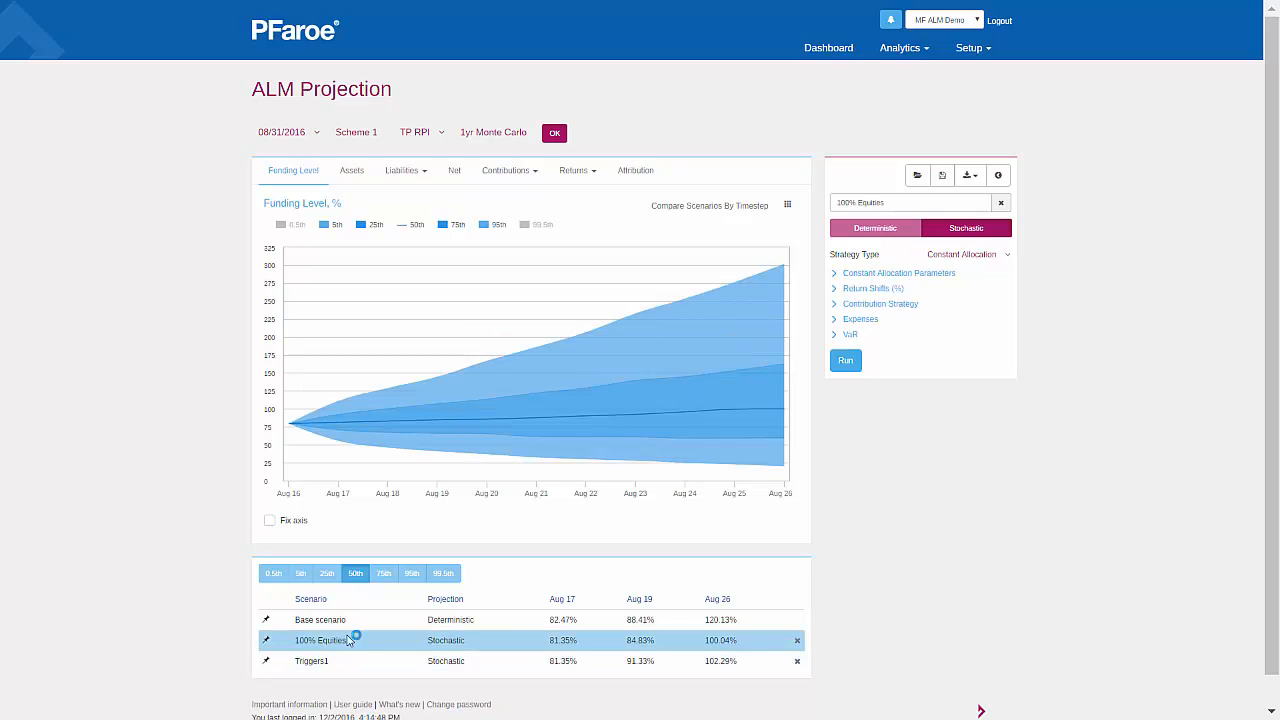
{"action": "left_click", "coordinate": [267, 642]}
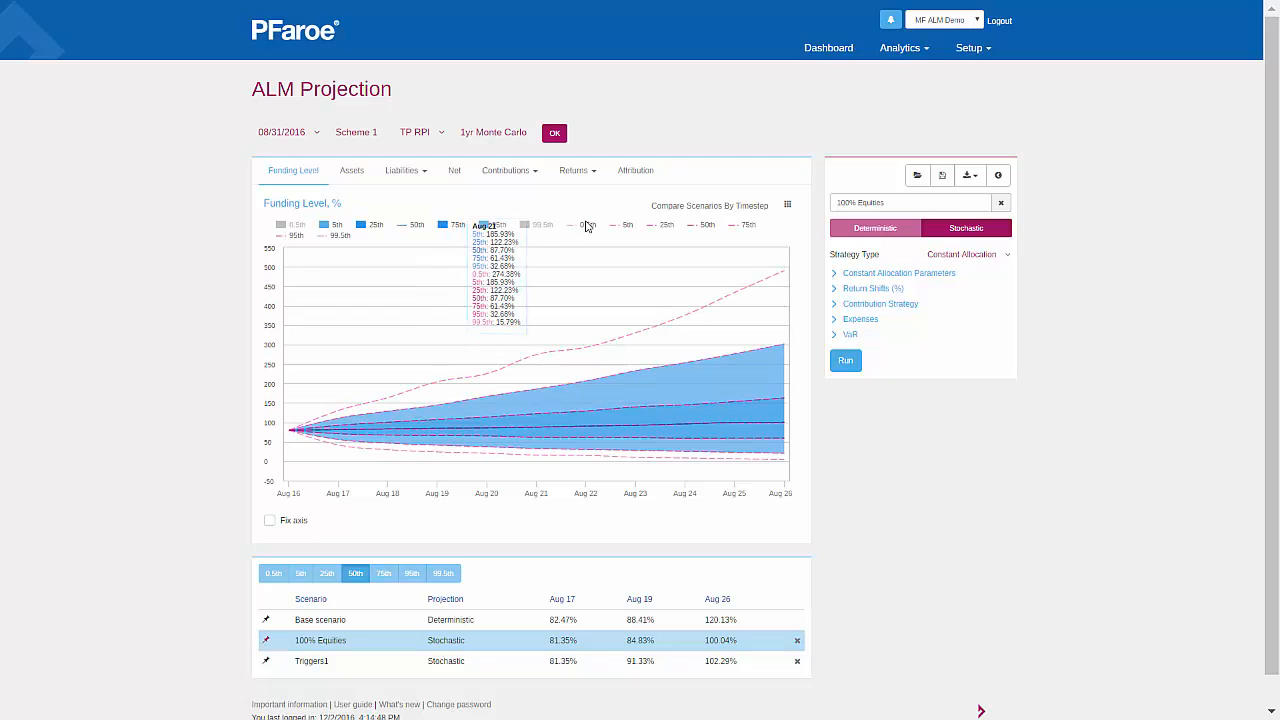
{"action": "left_click", "coordinate": [587, 226]}
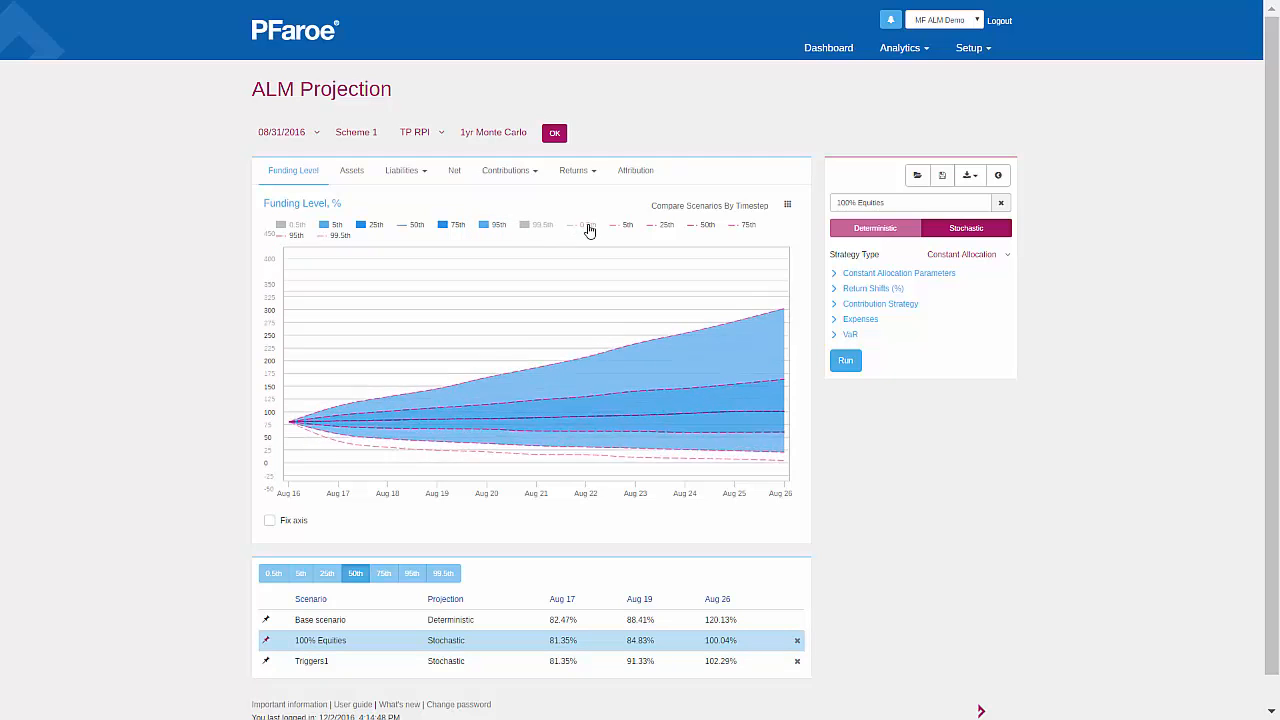
{"action": "left_click", "coordinate": [346, 238]}
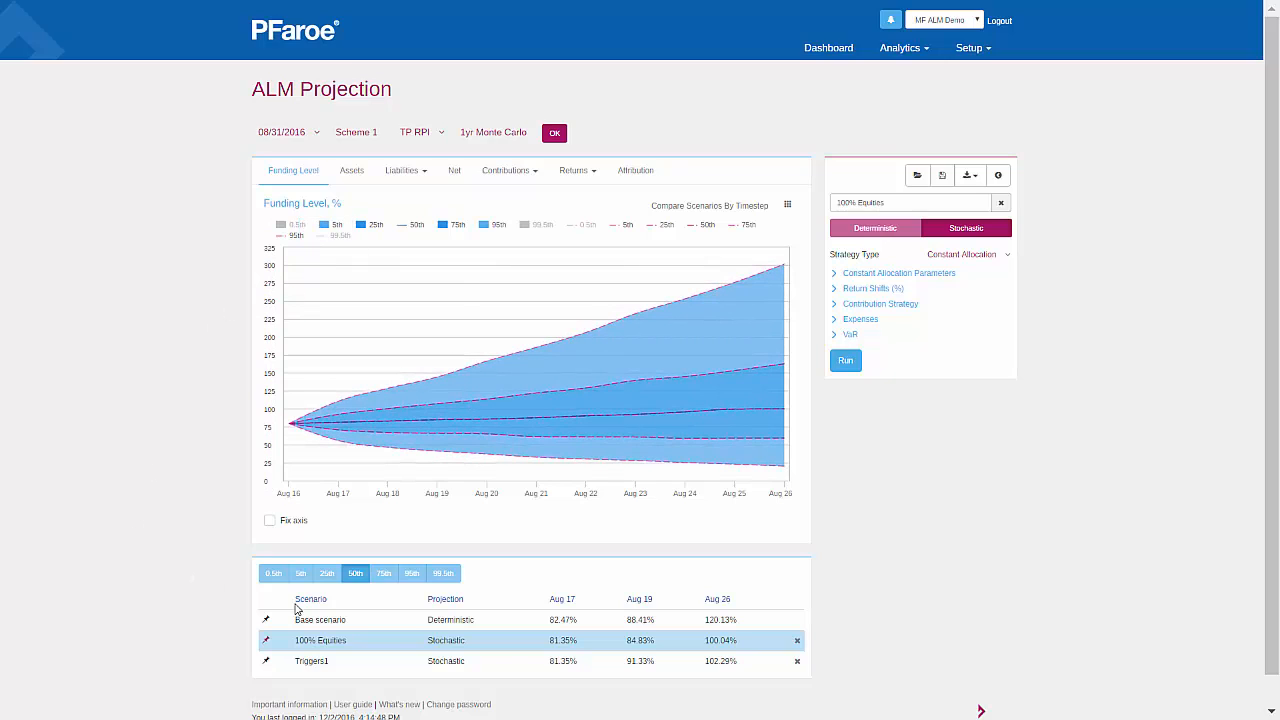
Show Triggers1 against the pinned 100% Equities scenario, hiding the 5th and 95th percentiles of both
{"action": "left_click", "coordinate": [436, 664]}
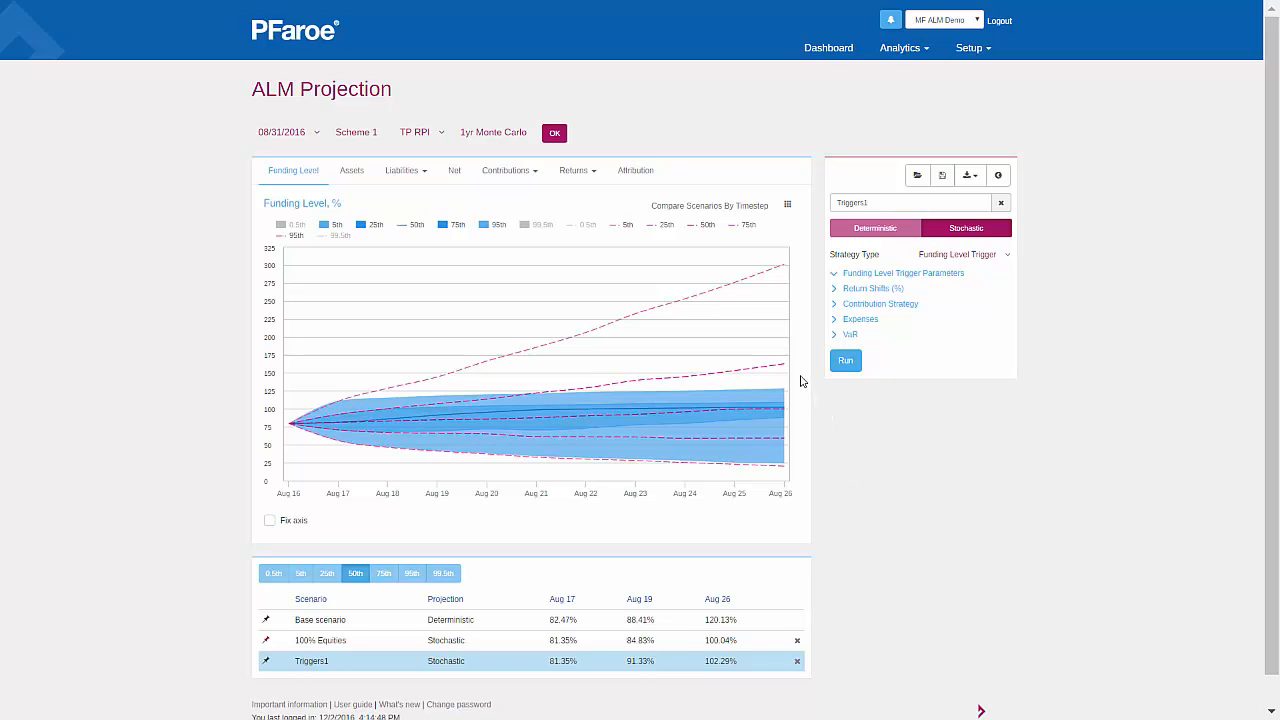
{"action": "mouse_move", "coordinate": [790, 346]}
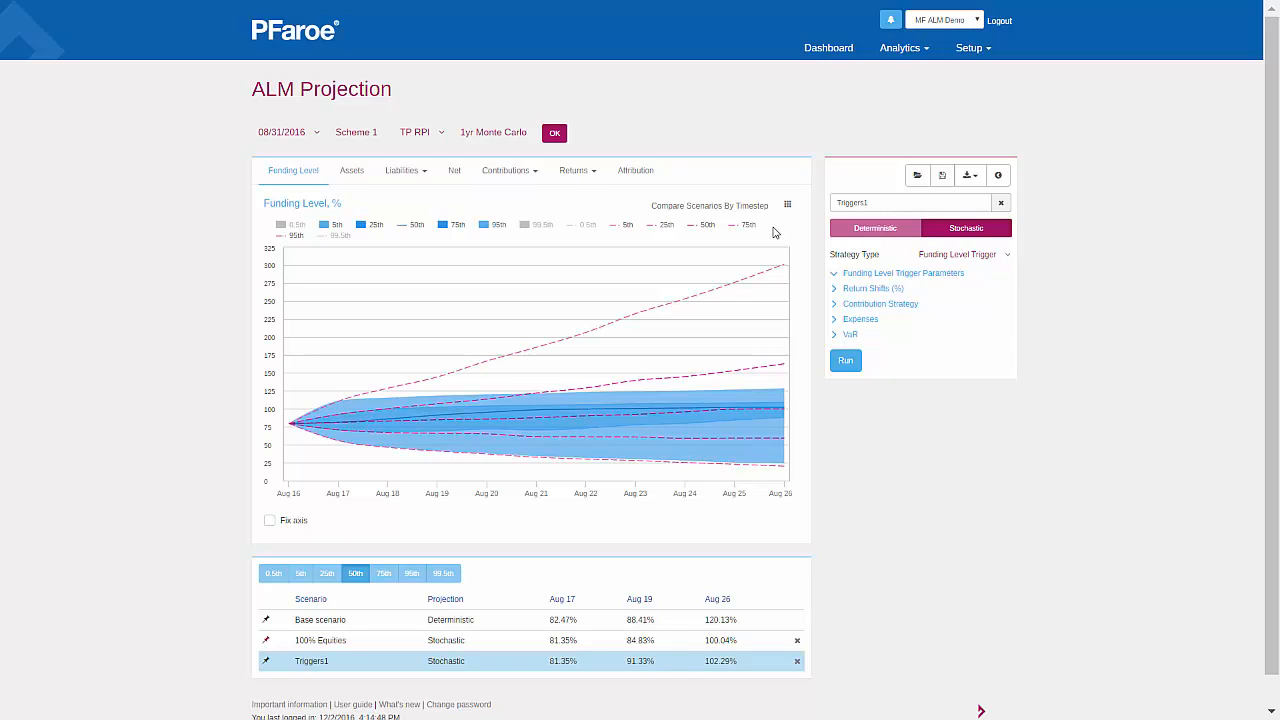
{"action": "left_click", "coordinate": [334, 229]}
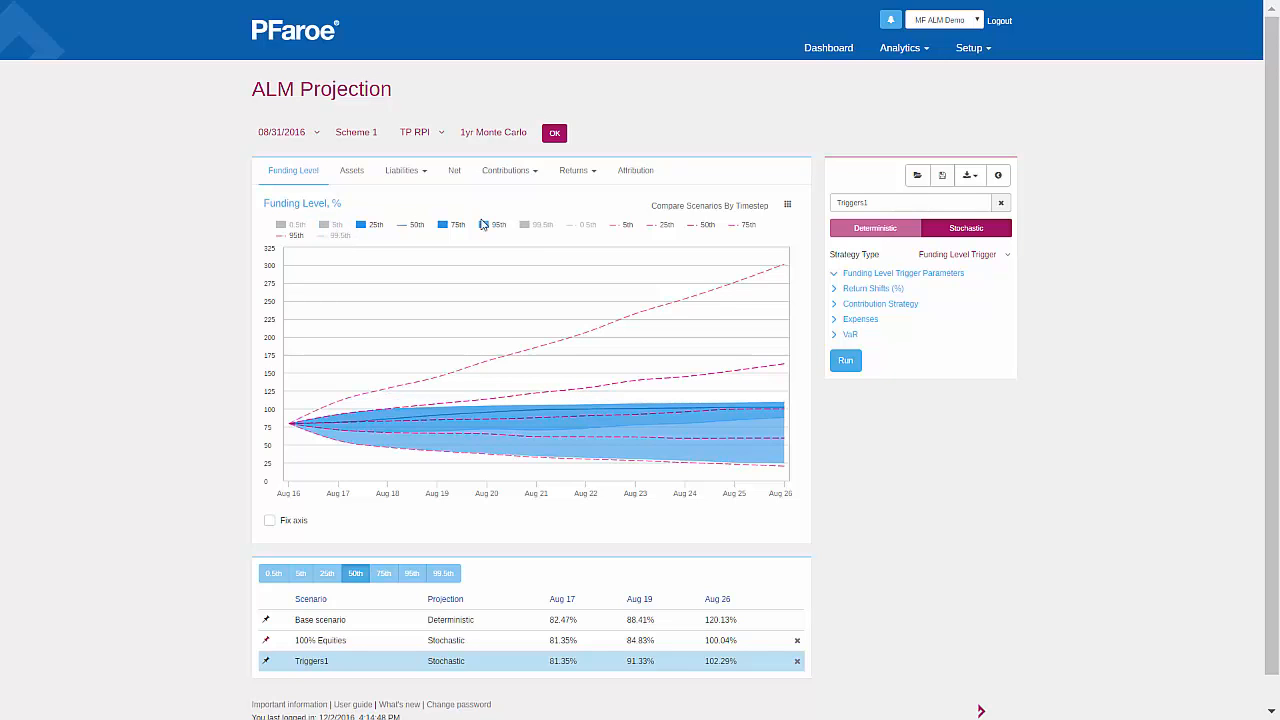
{"action": "left_click", "coordinate": [498, 226]}
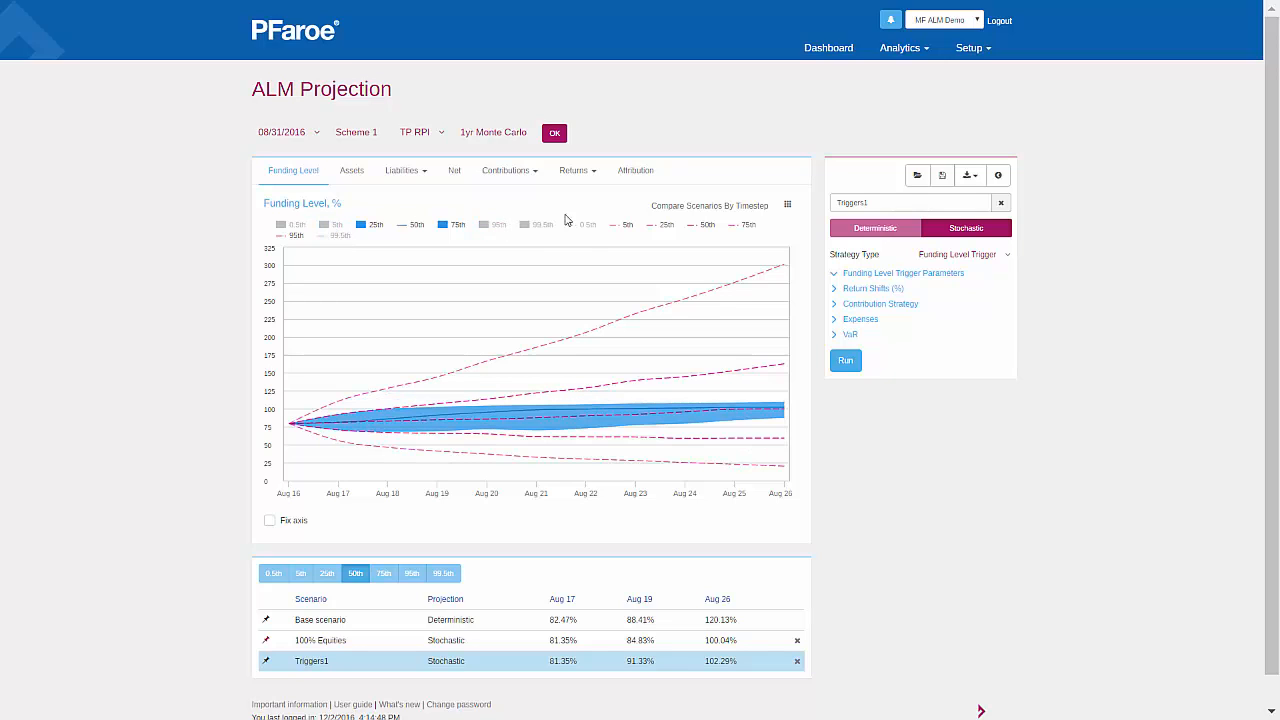
{"action": "left_click", "coordinate": [628, 229]}
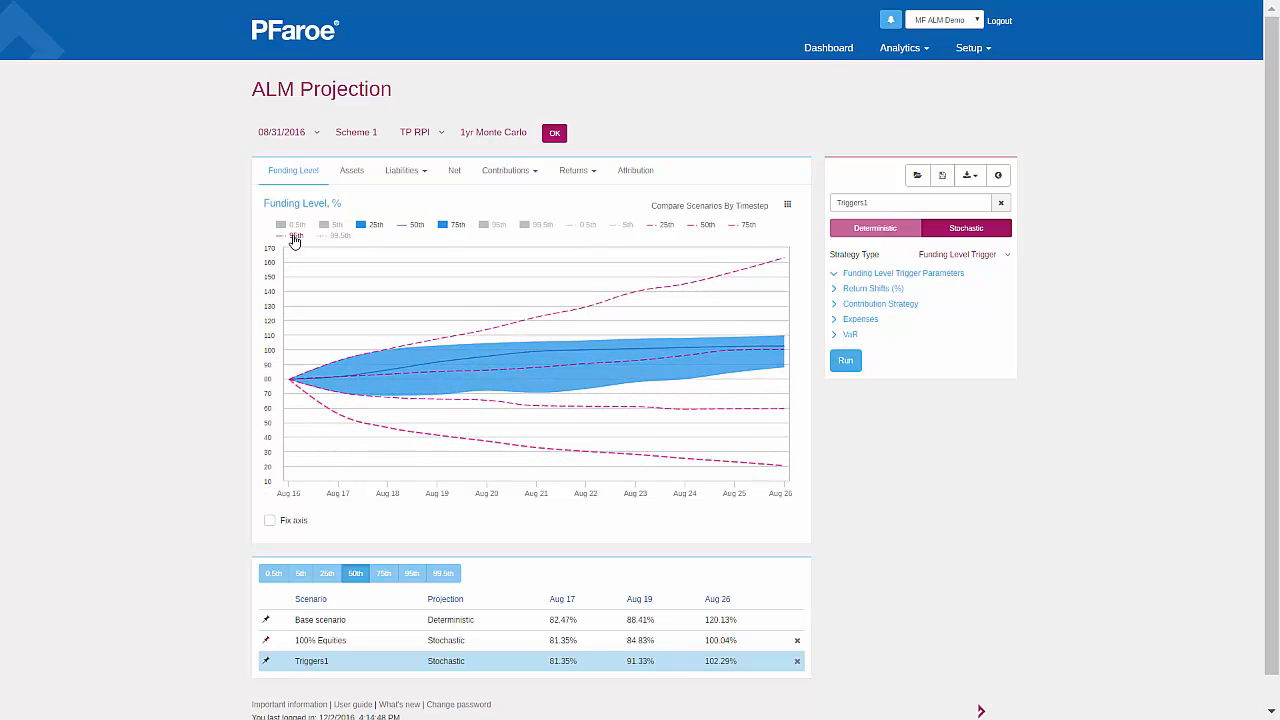
{"action": "left_click", "coordinate": [295, 238]}
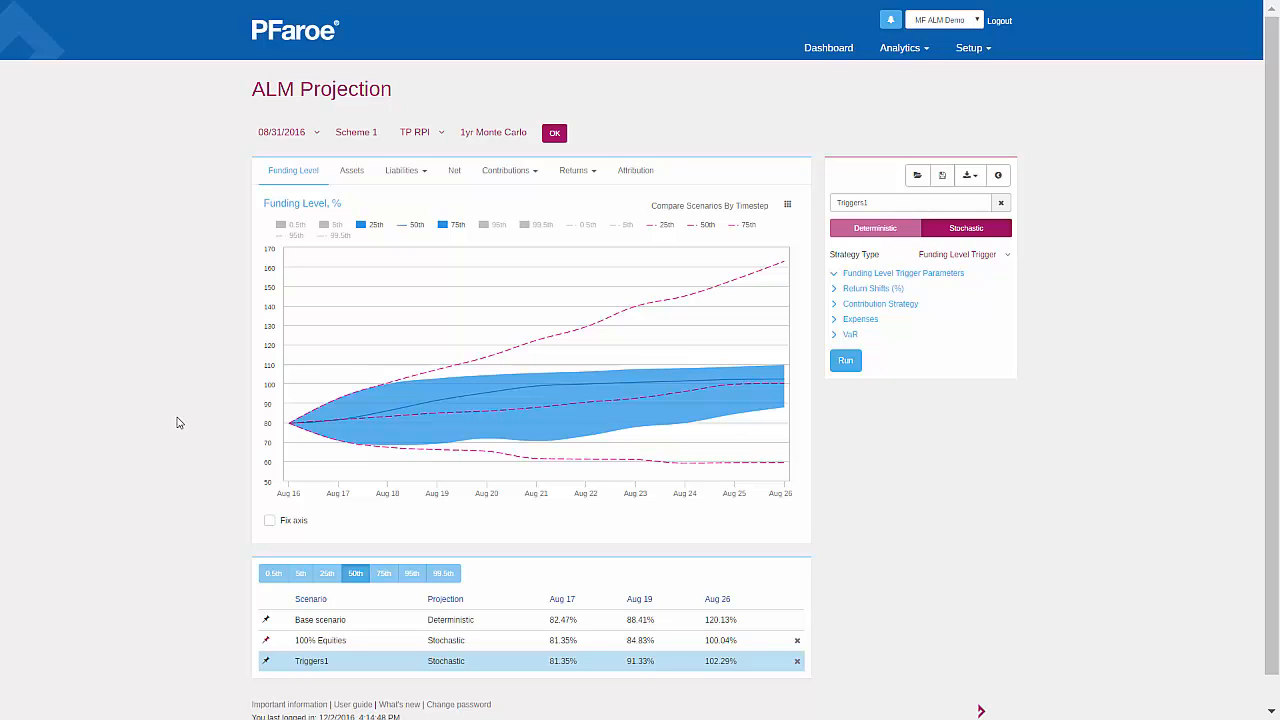
{"action": "mouse_move", "coordinate": [313, 437]}
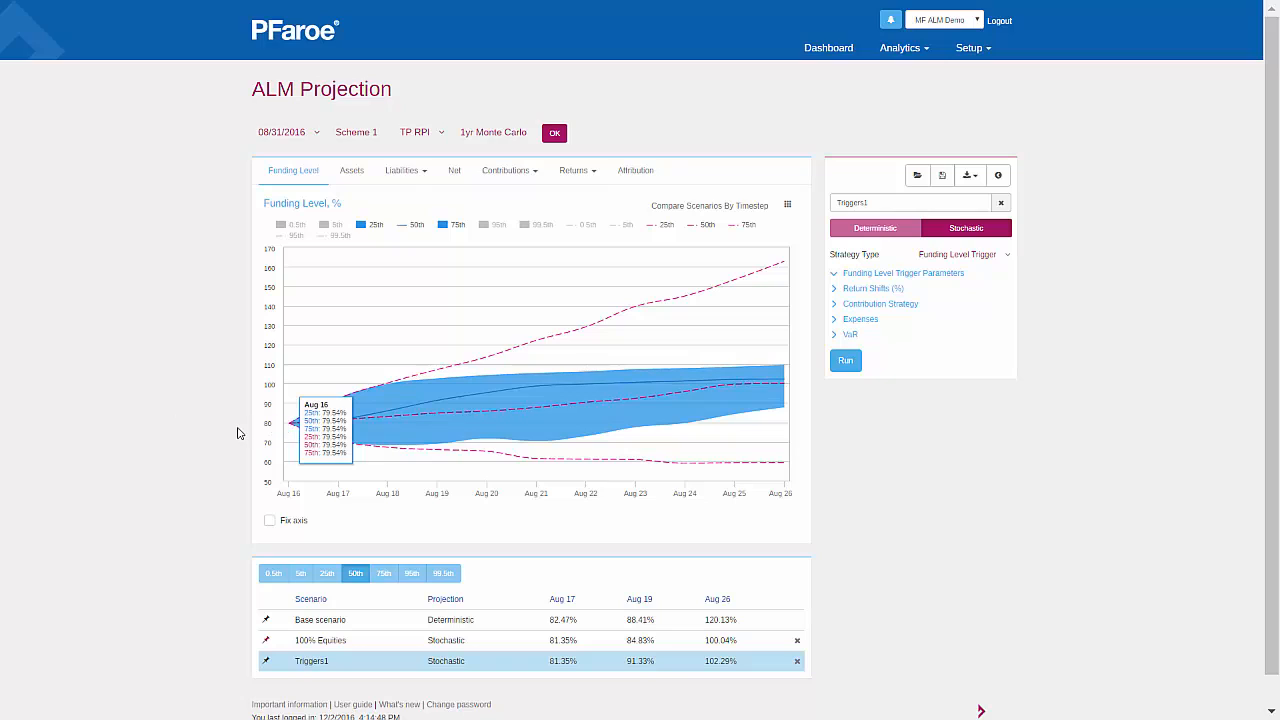